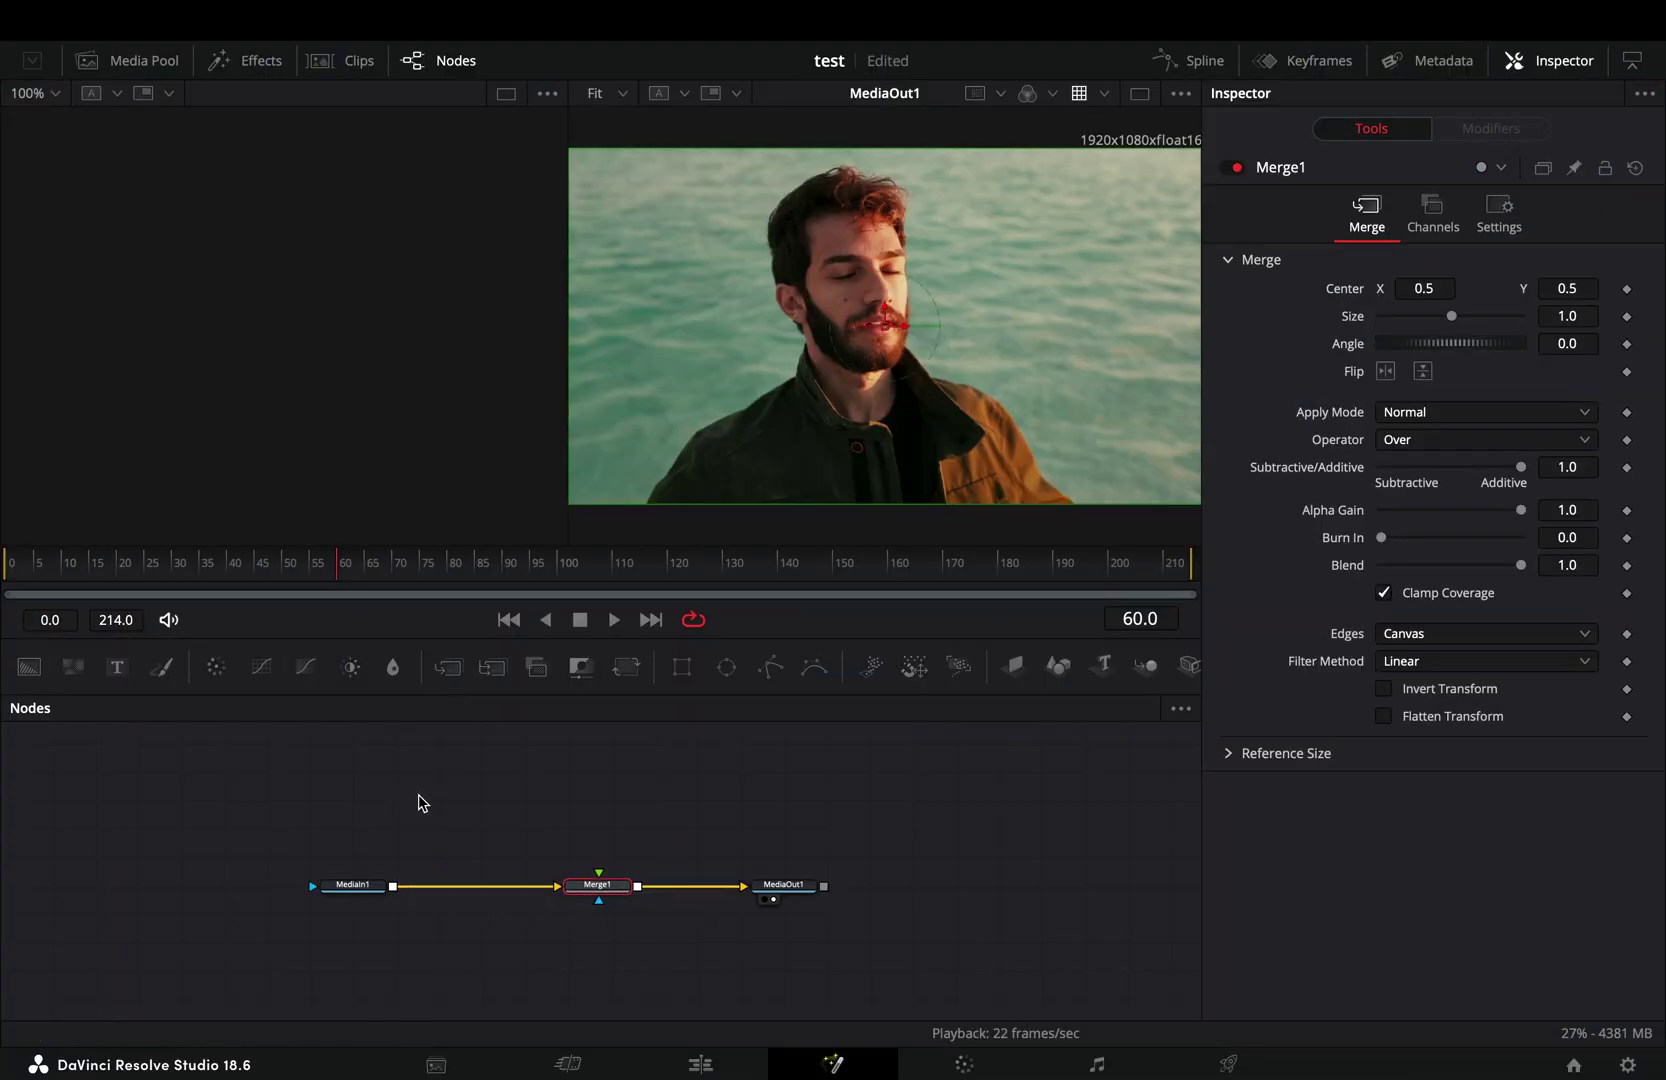
- Add a Blur1 node branching off MediaIn1 with a blur size of 200
key("shift+space")
type("blr")
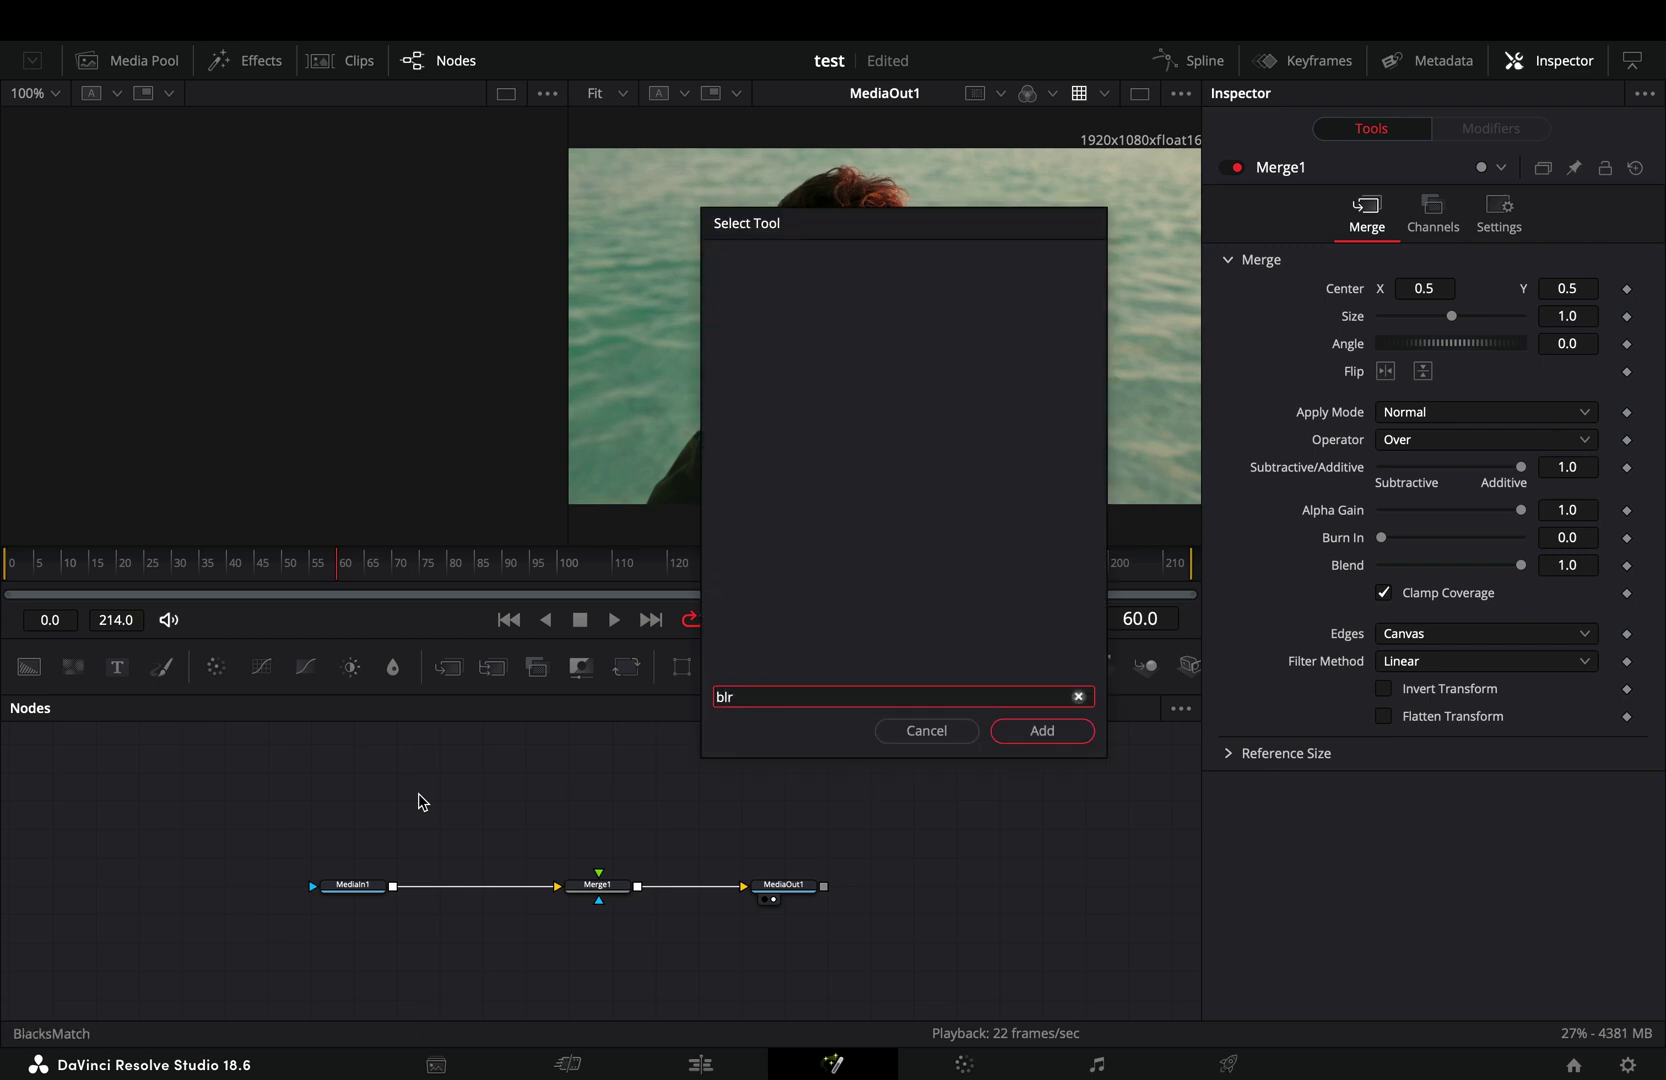
type("blur")
key("Return")
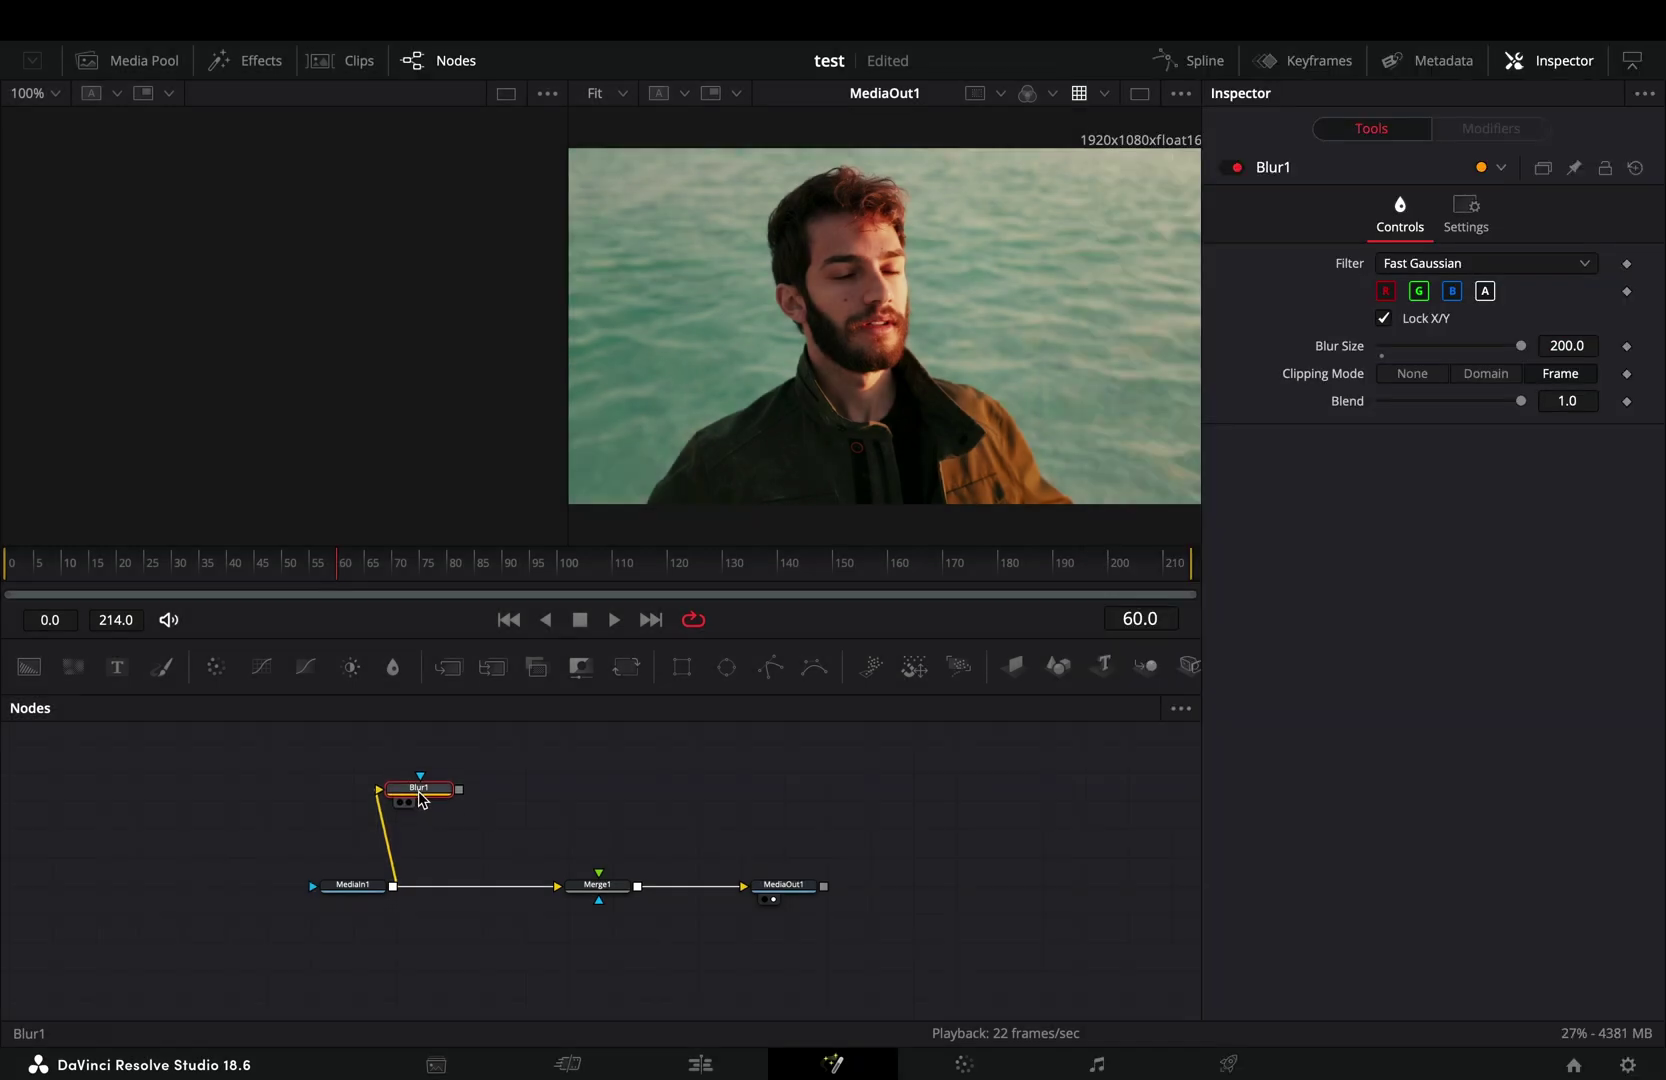
- Add Invert Color and Glow nodes after Blur1, with Glow's Shine Threshold at 0
key("1")
key("shift+space")
type("inver")
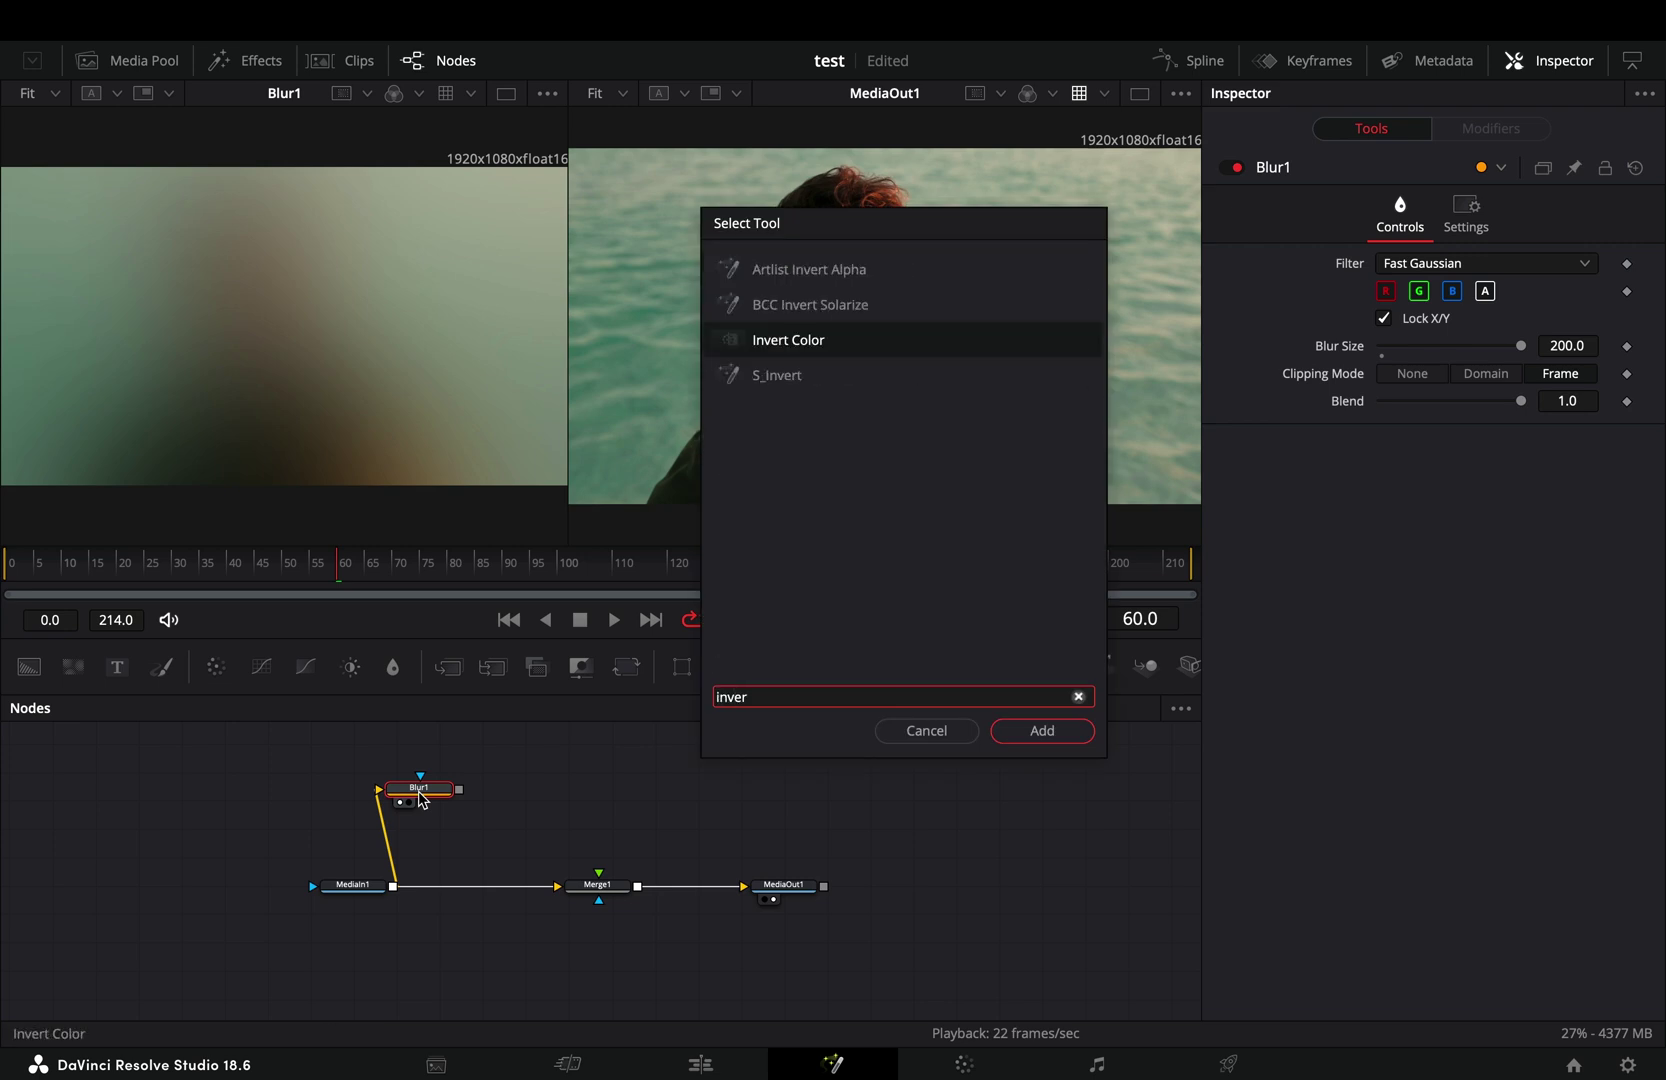
key("Return")
key("shift+space")
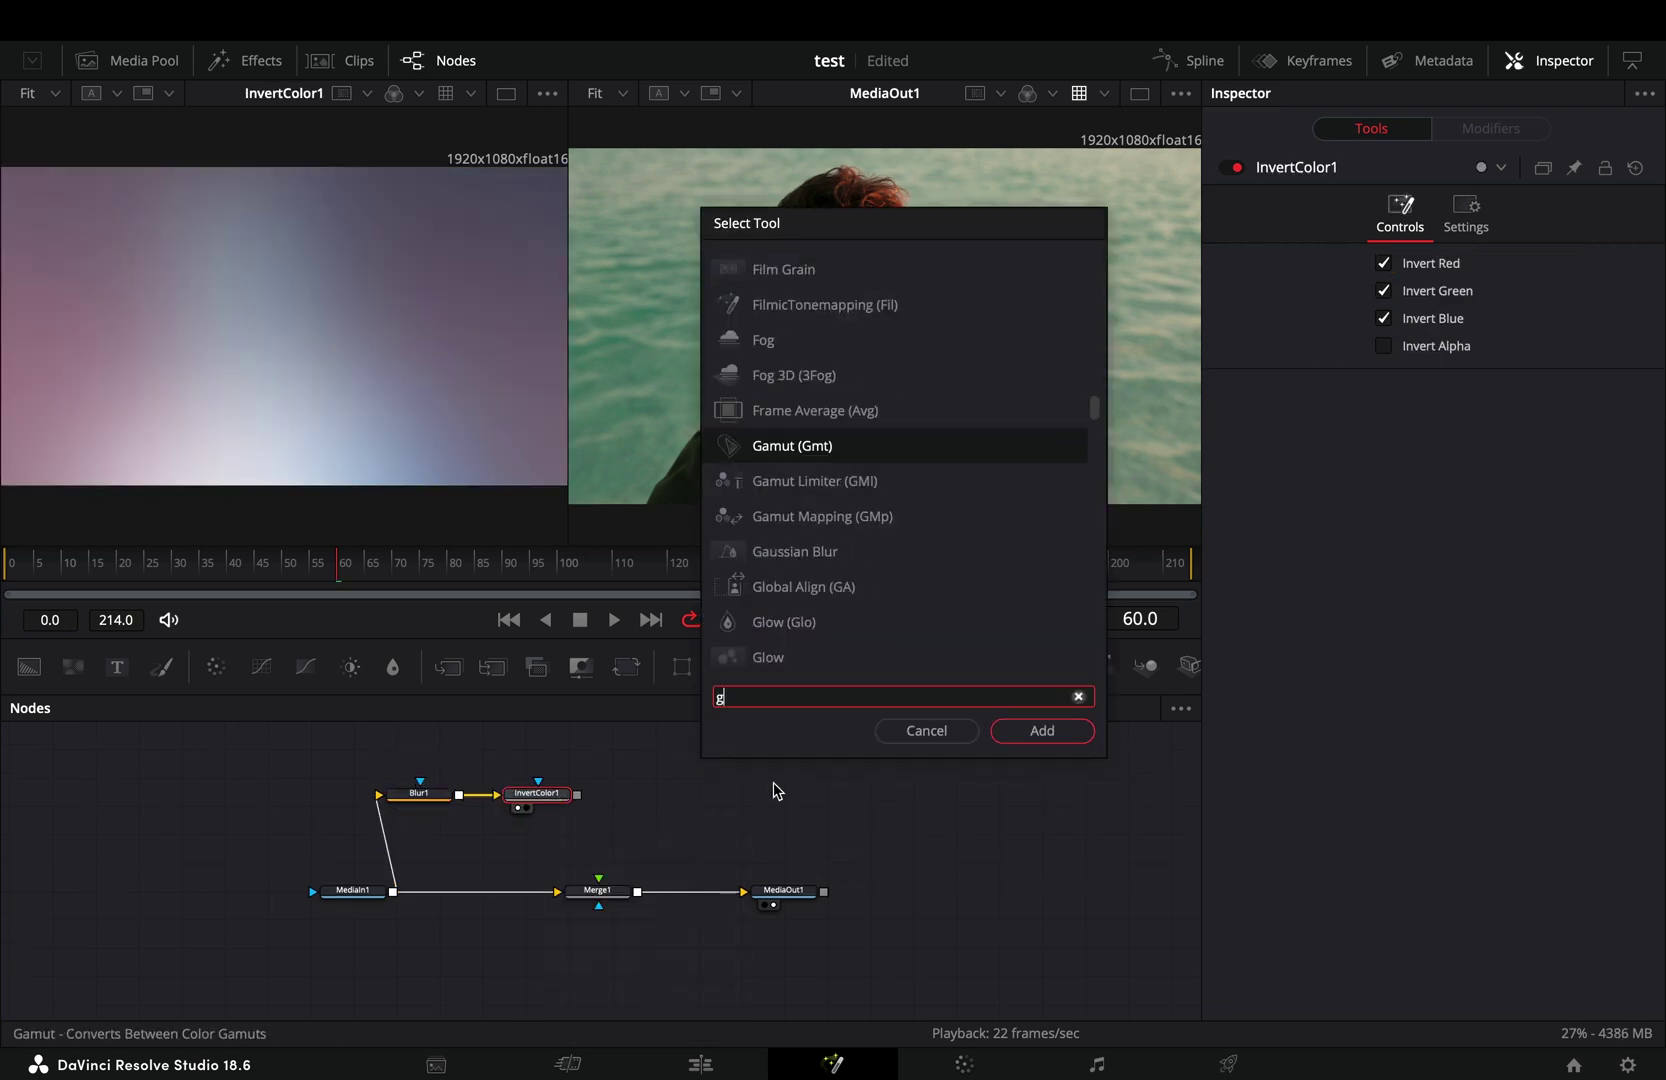
type("glo")
key("Return")
key("1")
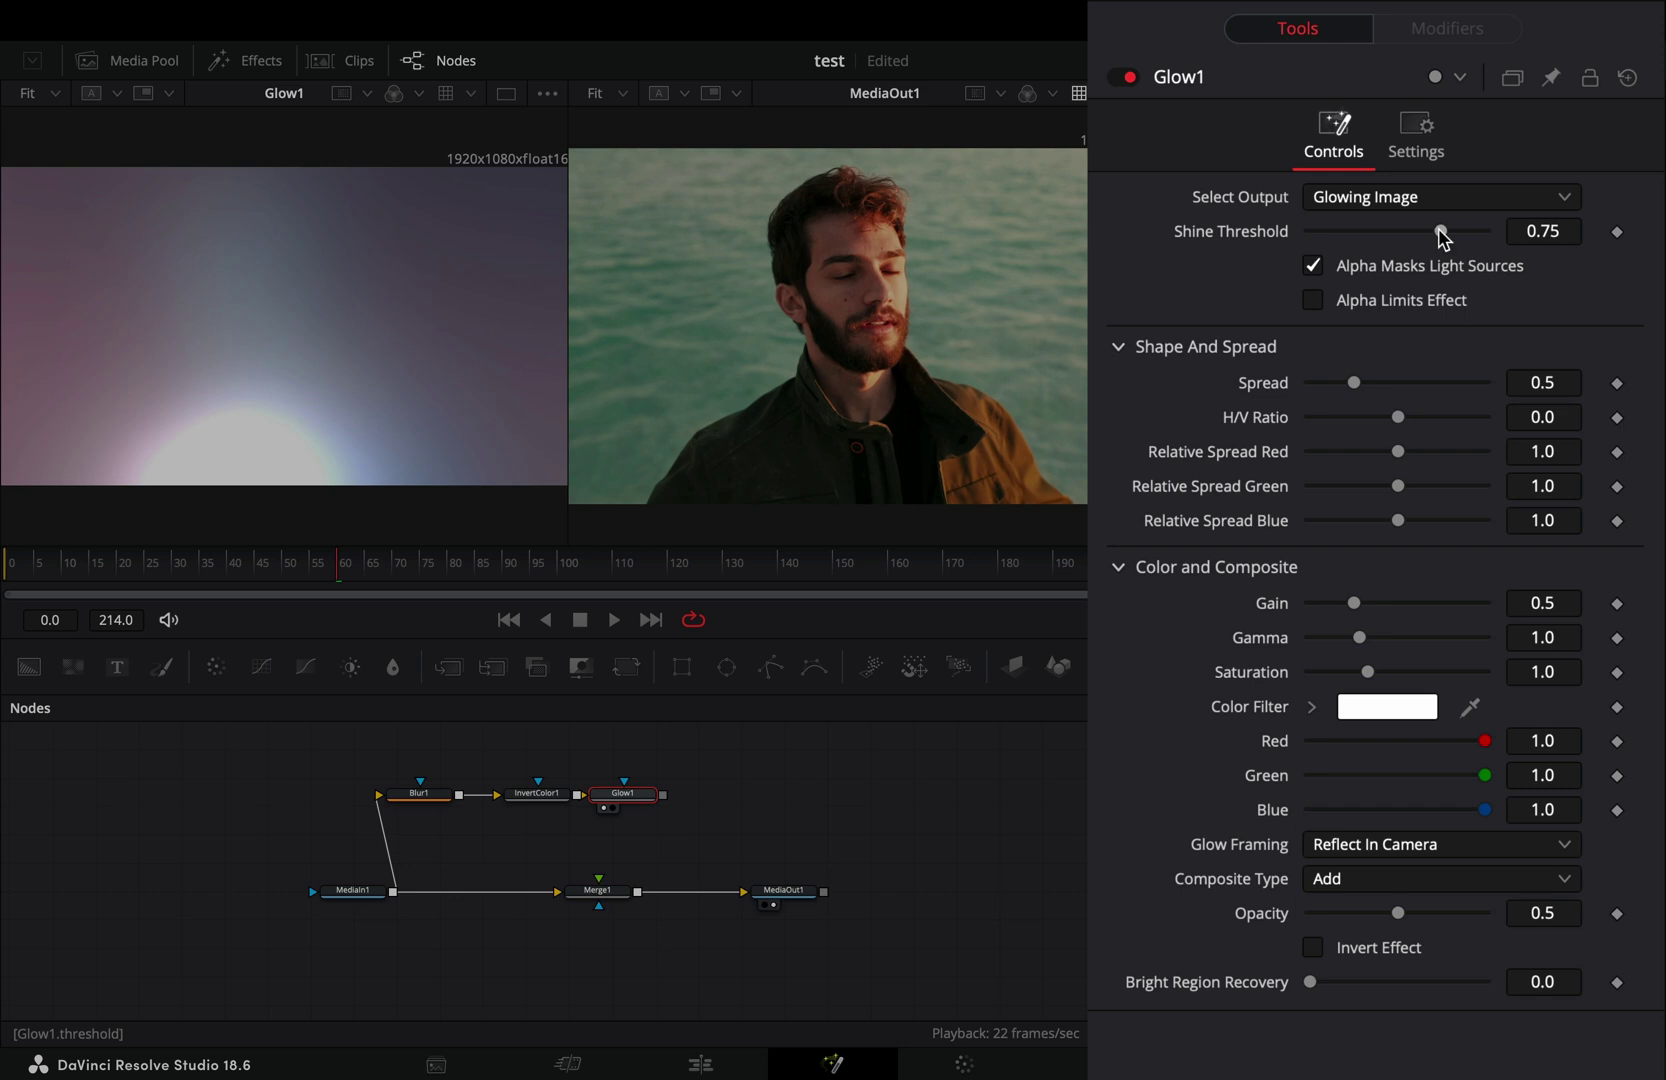
left_click_drag(1442, 232, 1306, 232)
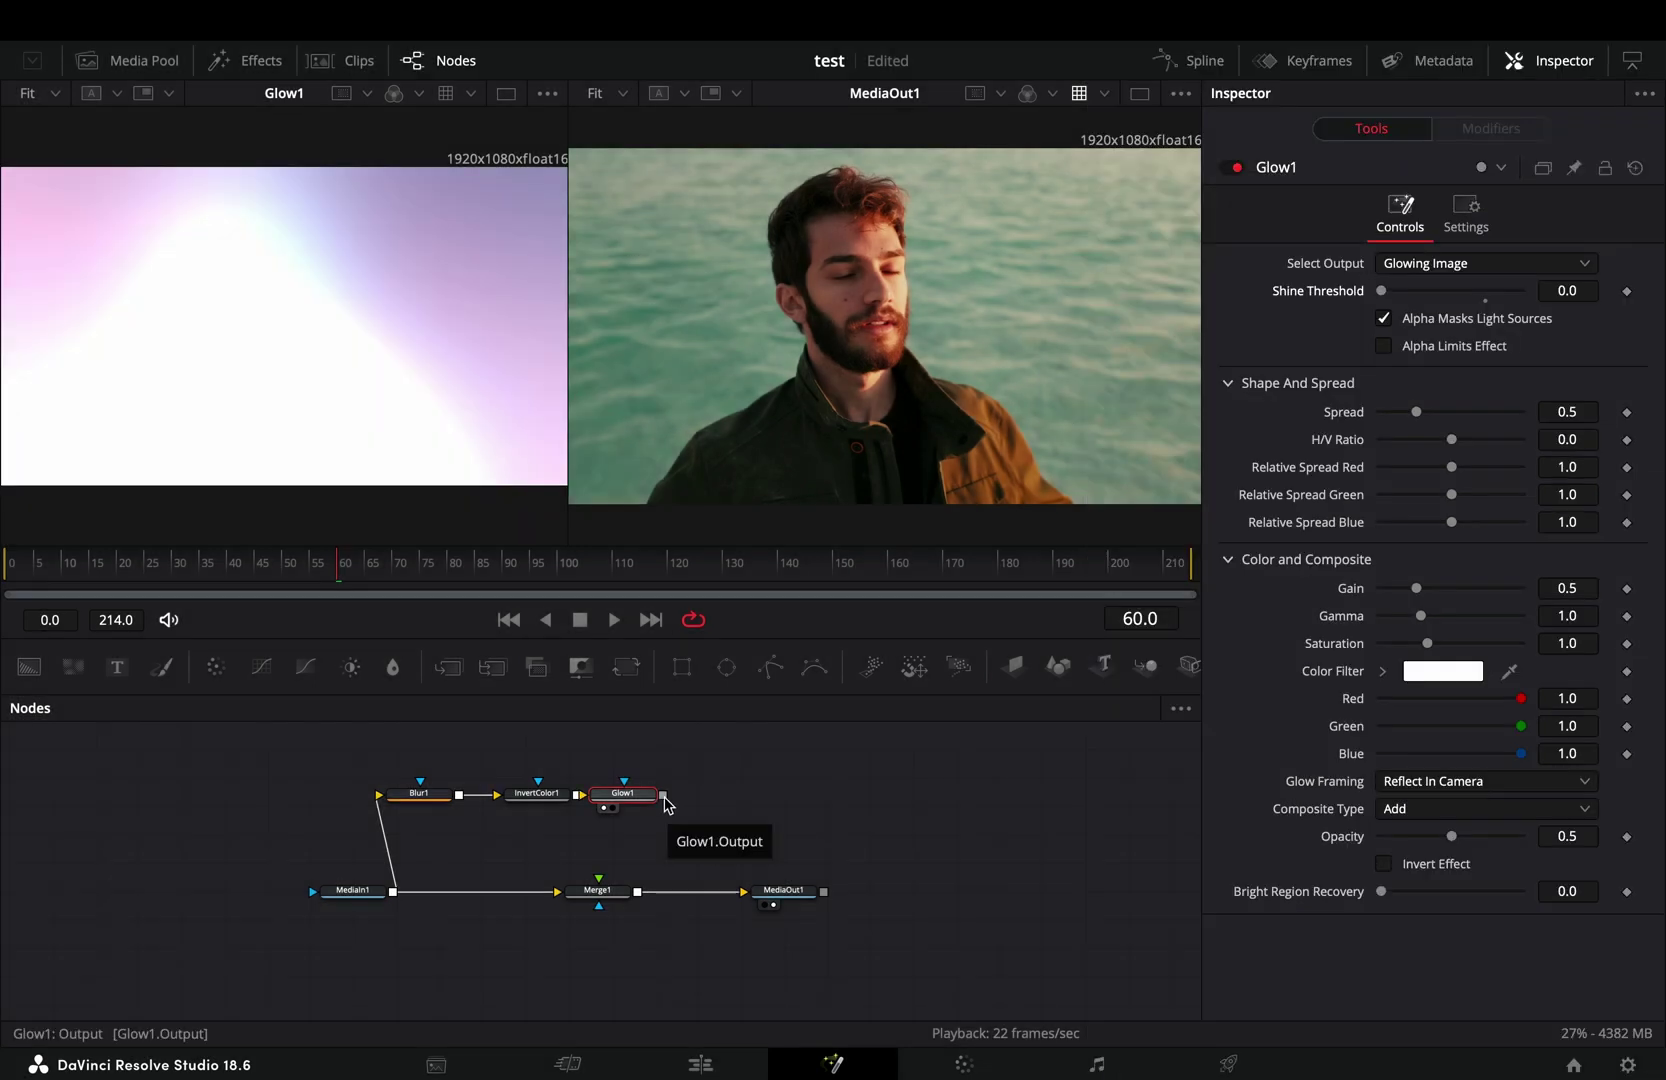
- Connect Glow1 to Merge1's foreground and set the Apply Mode to Color Burn
left_click_drag(596, 860, 592, 894)
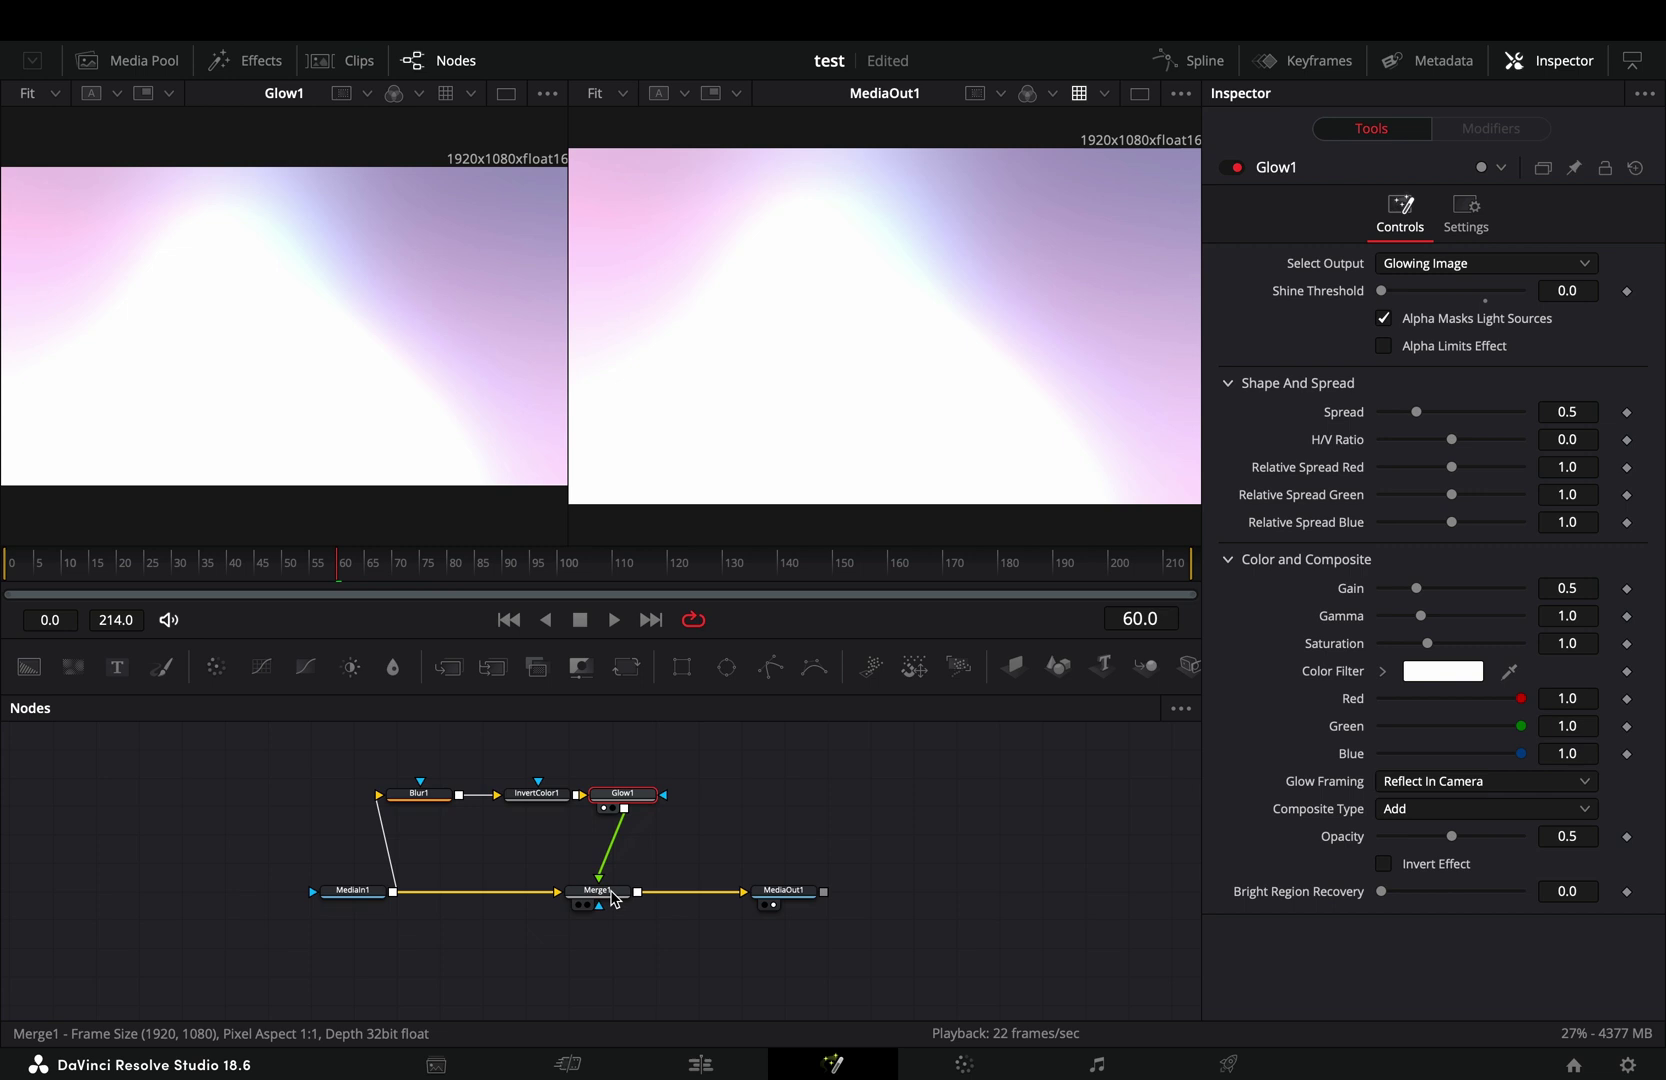
left_click(601, 892)
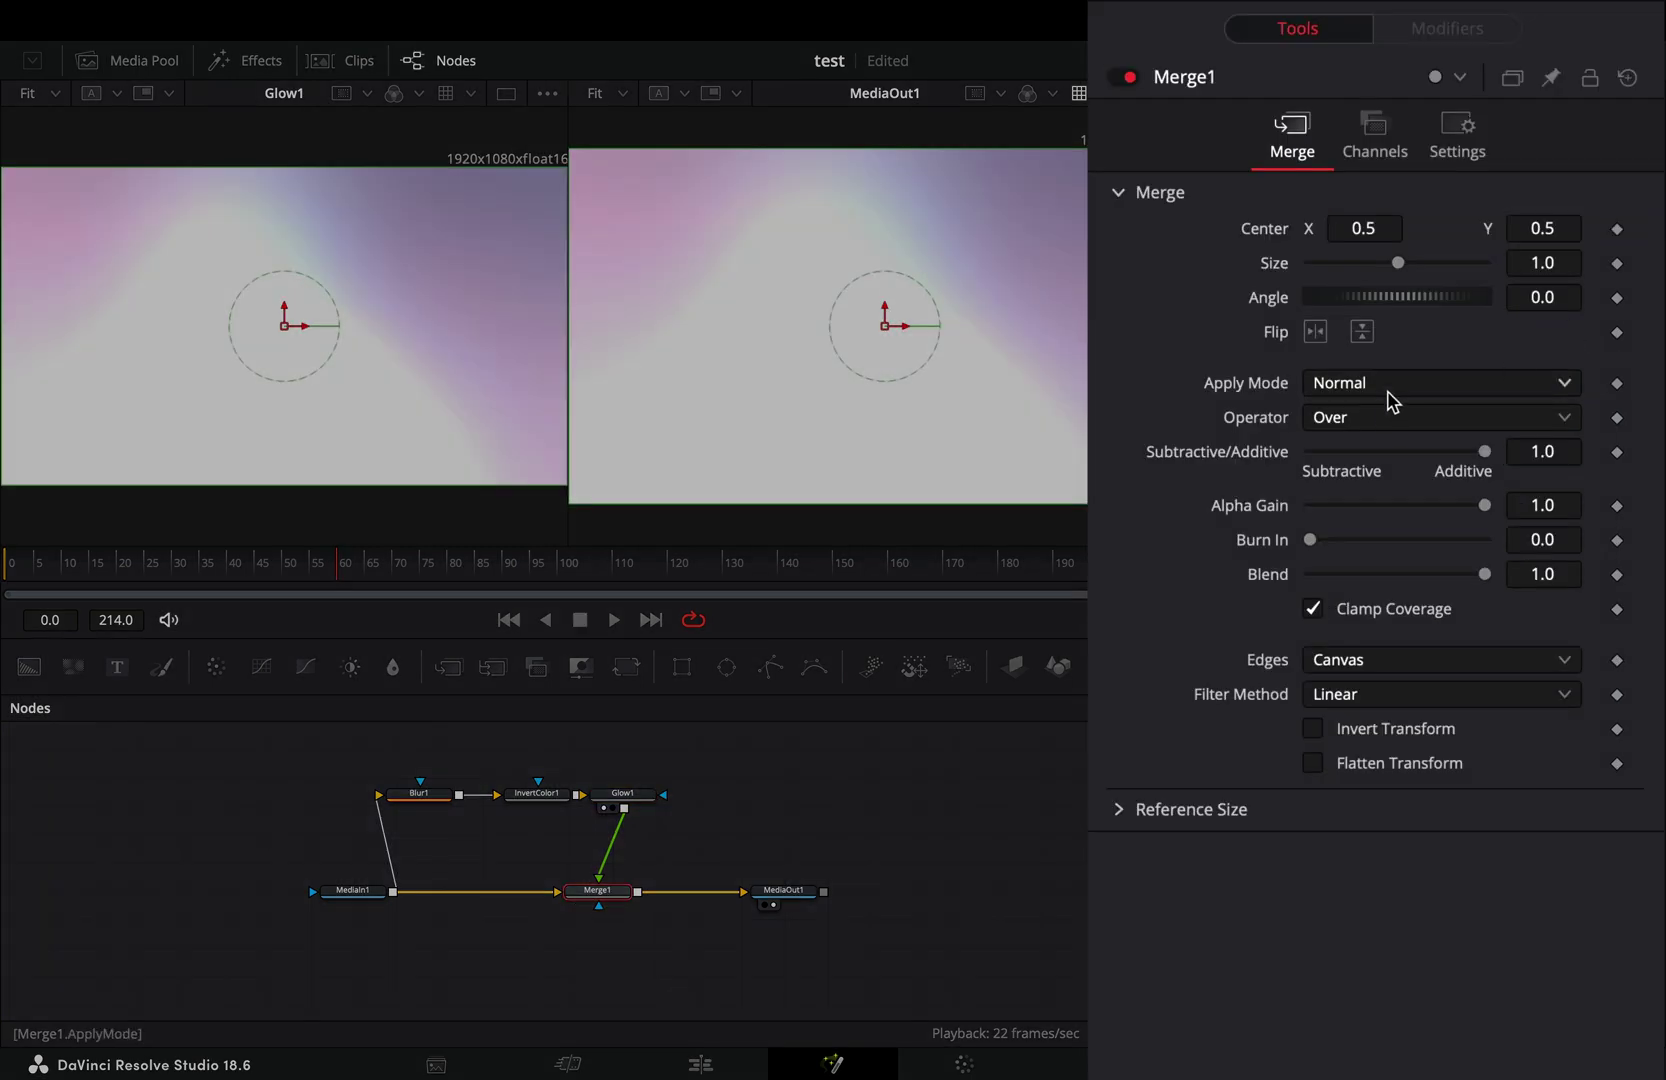
left_click(1390, 386)
left_click(1351, 581)
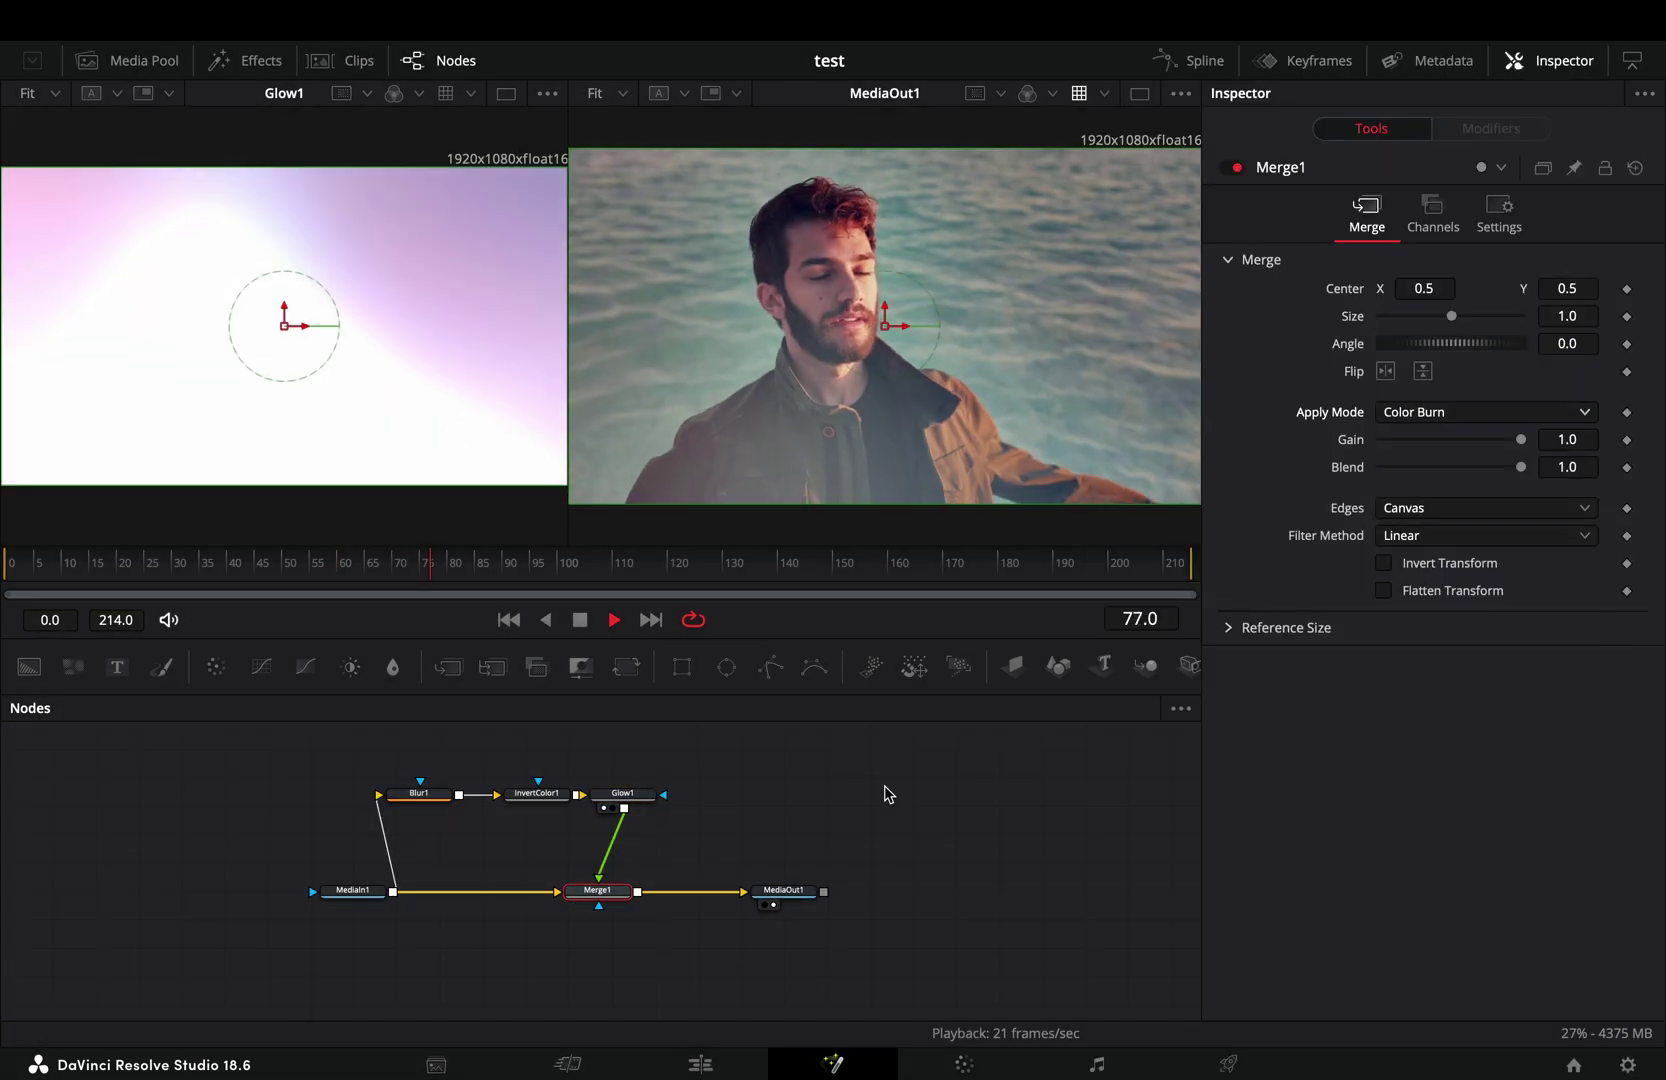